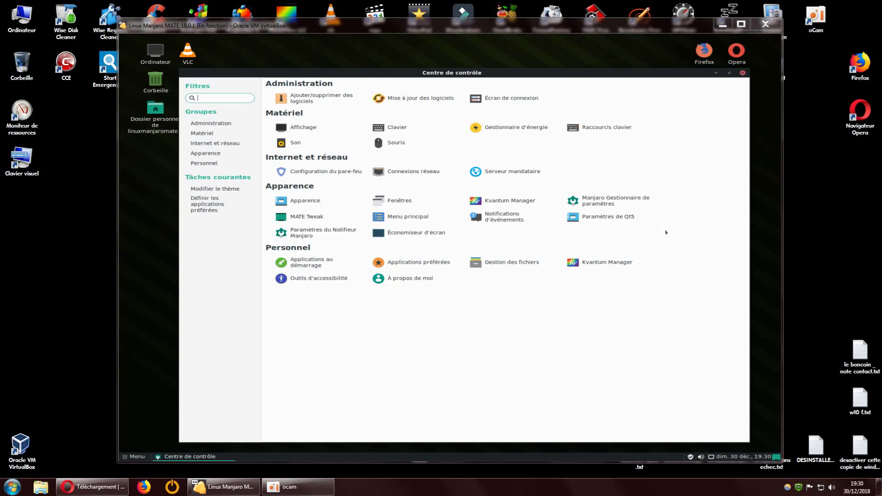
View the mouse preferences from the control center, and close both windows
click(412, 147)
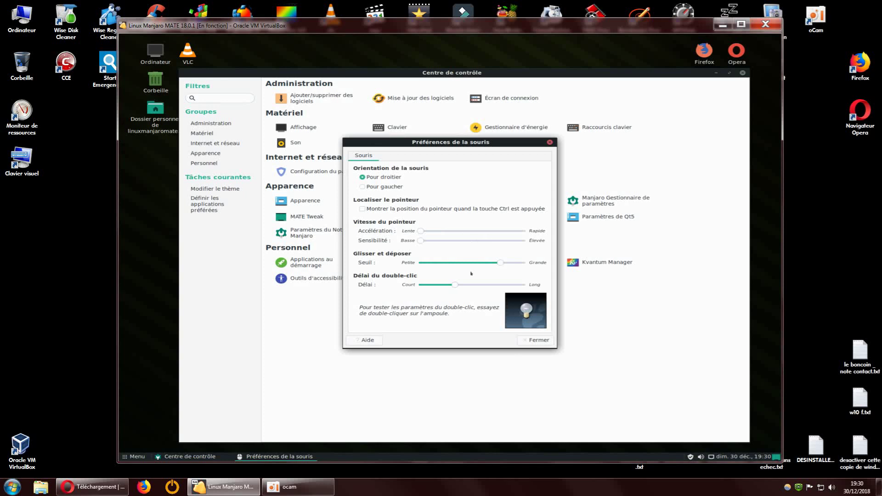
click(550, 143)
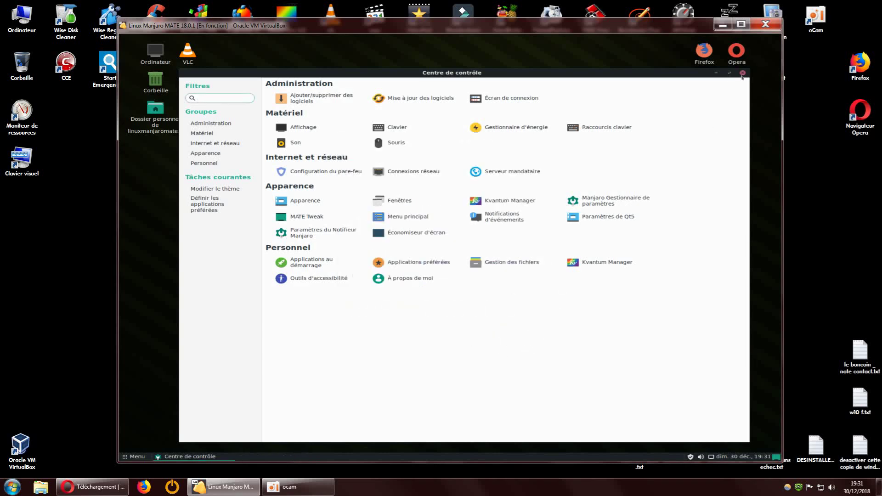
click(743, 72)
Open the software add/remove manager and search the packages for "cursor"
click(139, 457)
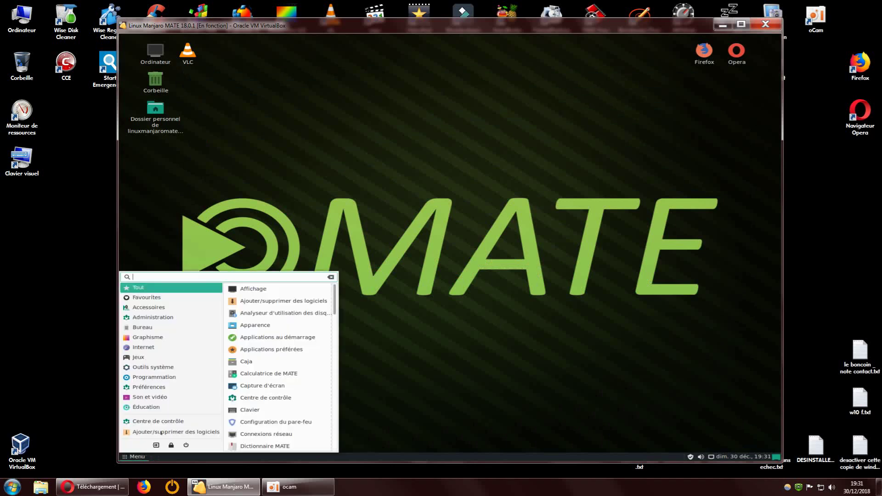
click(285, 302)
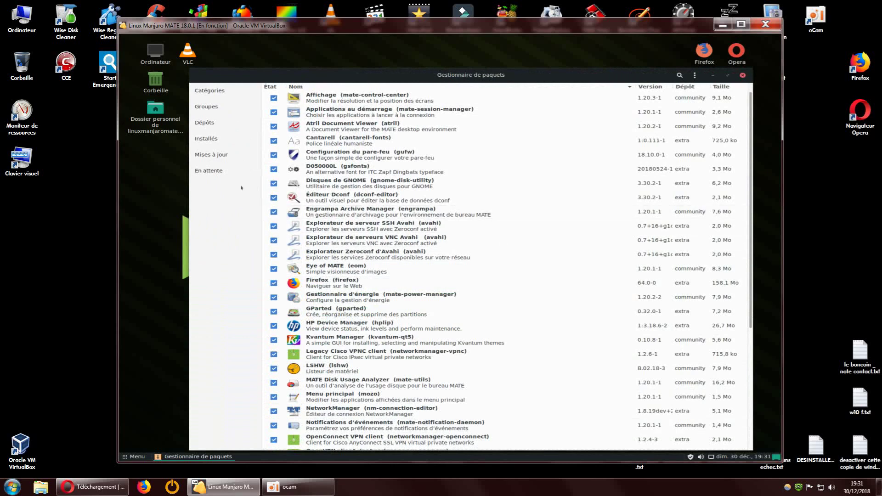
key(ctrl+f)
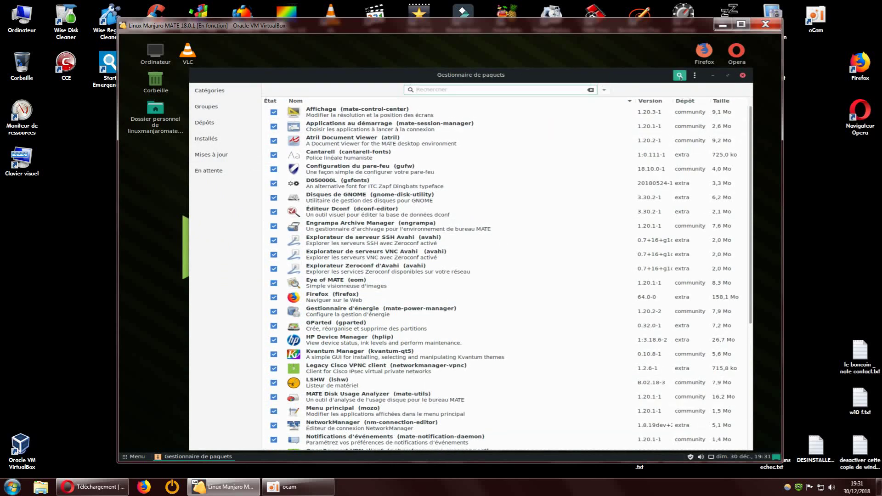
text(i)
text(curso)
text(r)
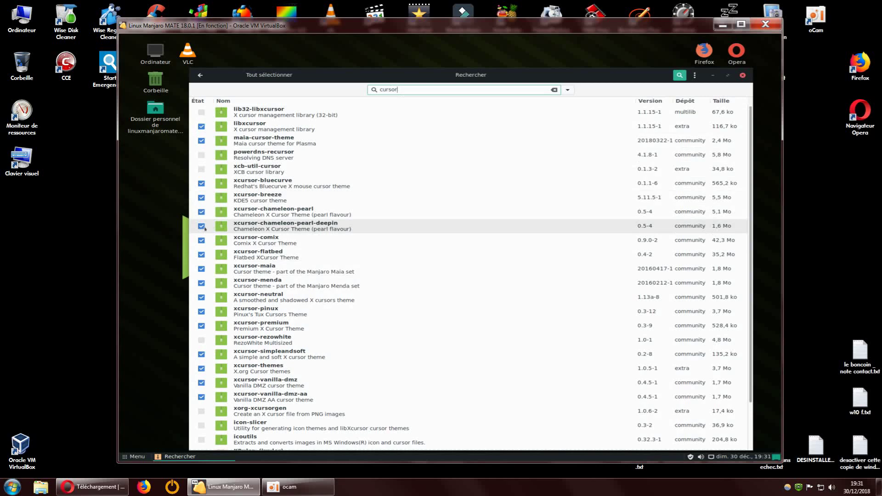
Check which actions are offered for the xcursor-chameleon-pearl-deepin package without choosing one
right_click(235, 227)
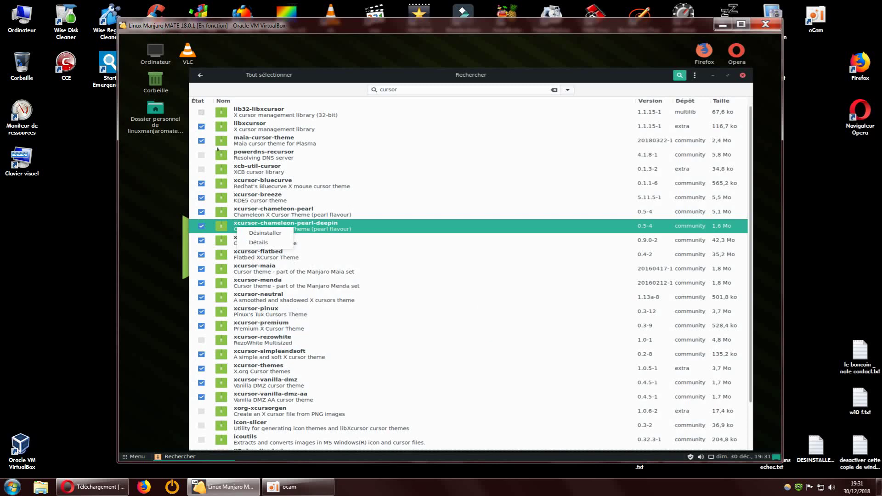
click(150, 253)
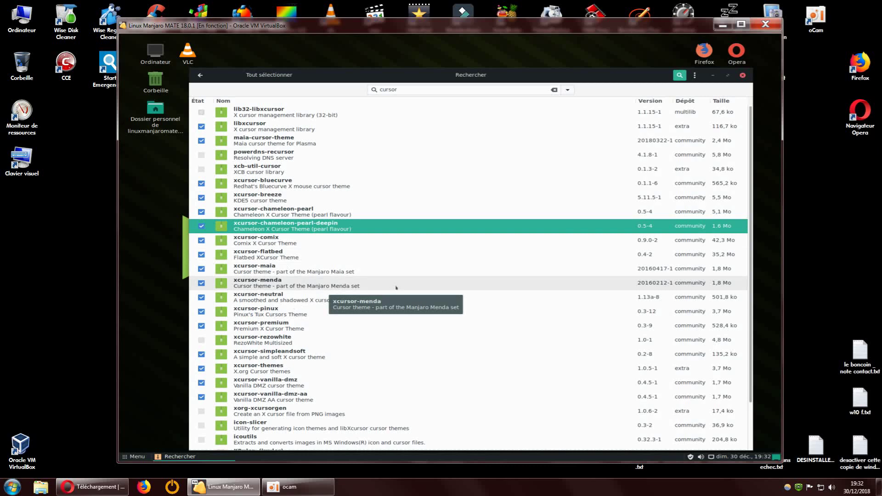
Try the package searches "cursors" and "cursor theme", and return to the search for "cursor"
click(398, 90)
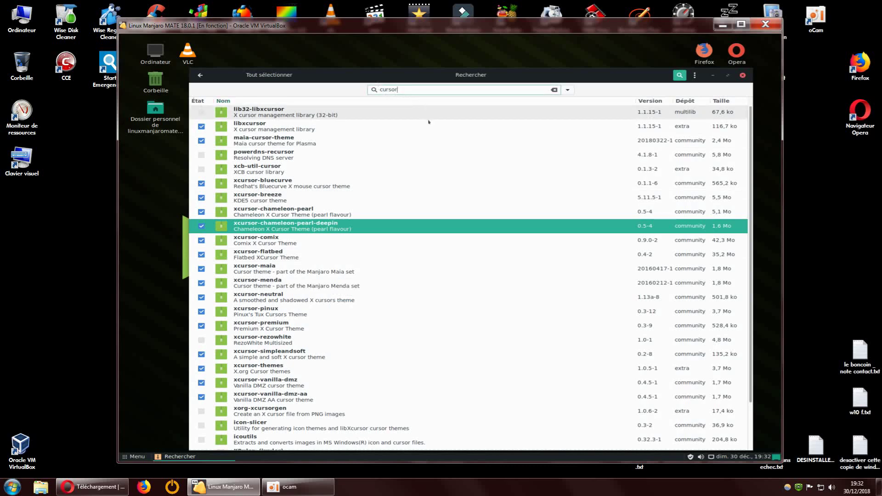
text(s)
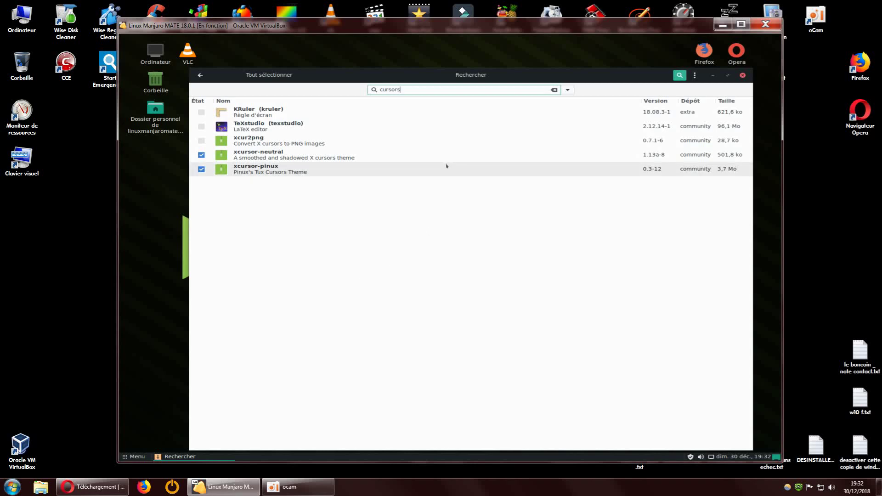
key(BackSpace)
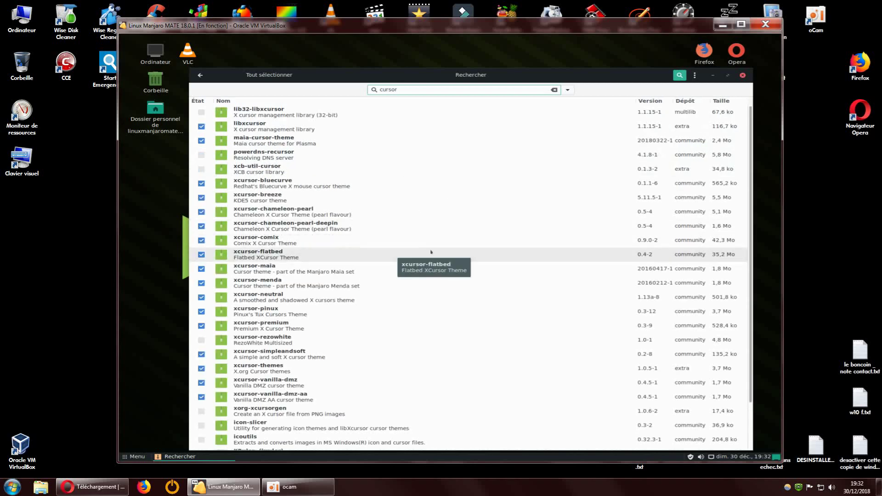
text(theme)
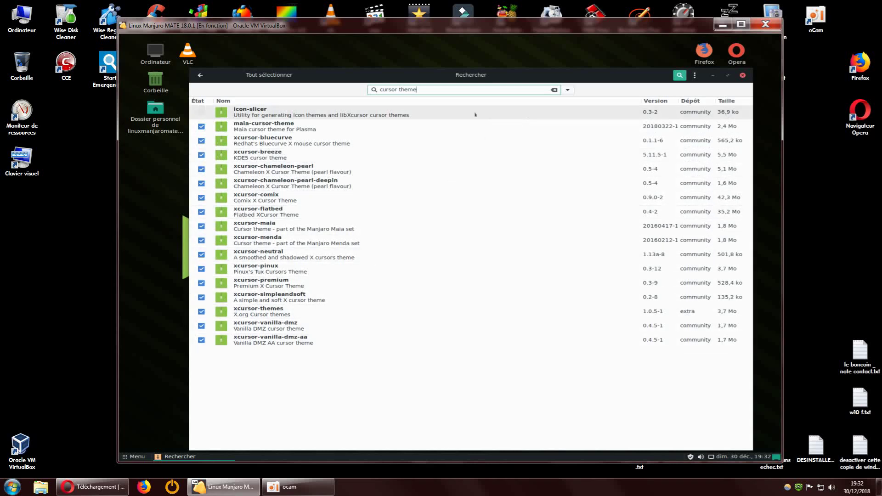
key(BackSpace)
key(BackSpace)
key(BackSpace)
key(BackSpace)
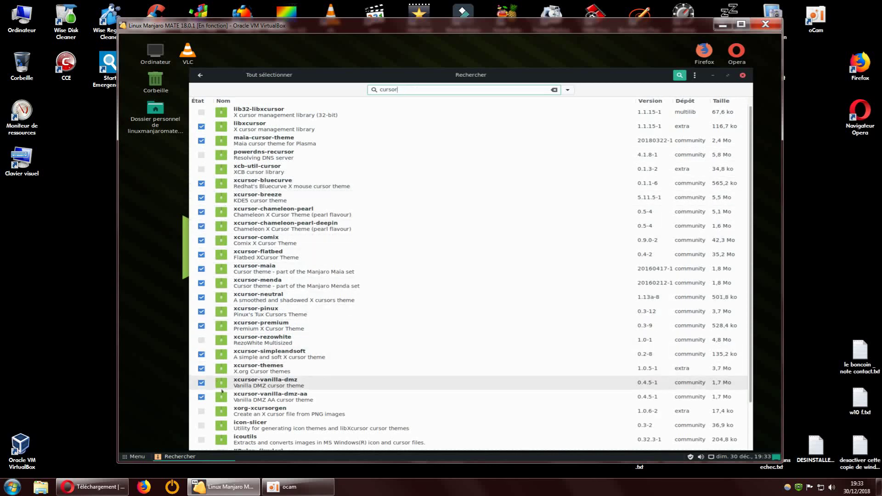
Mark the xcursor-rezowhite package for installation, and close the package manager without applying the pending operation
scroll(386, 331, down, 2)
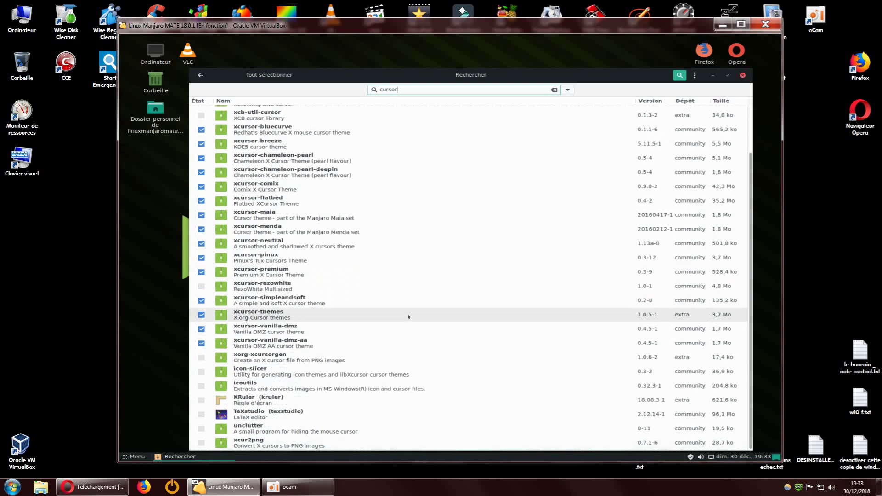
scroll(408, 317, up, 2)
scroll(408, 310, down, 2)
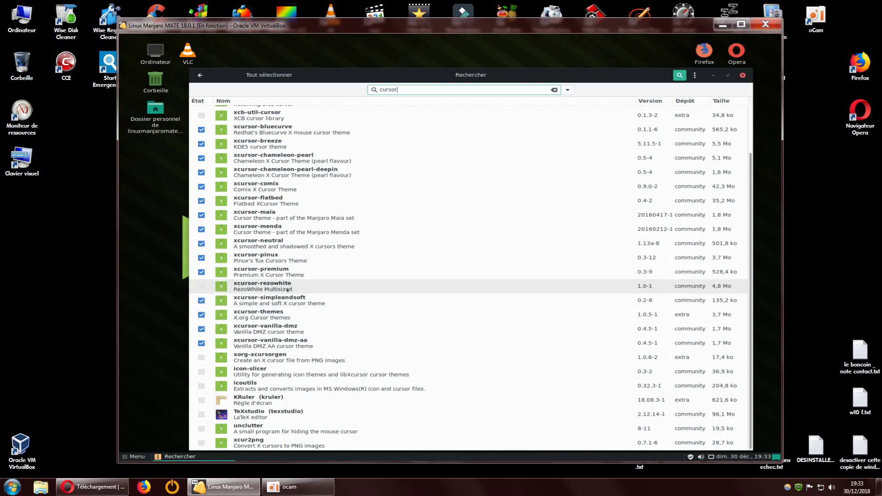
click(201, 287)
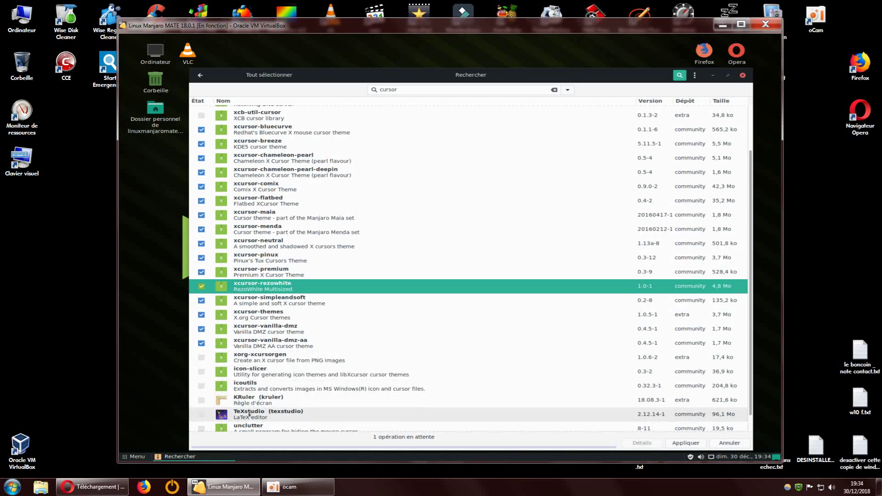
scroll(276, 395, down, 1)
scroll(475, 269, up, 4)
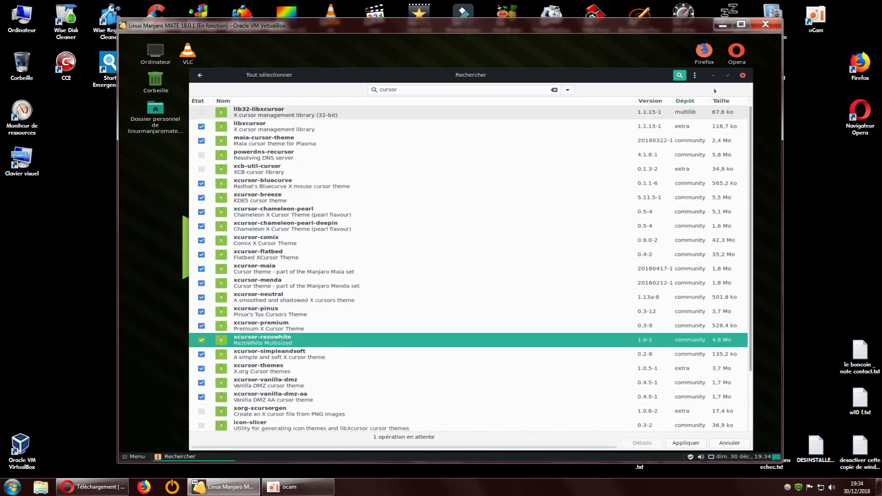
click(743, 74)
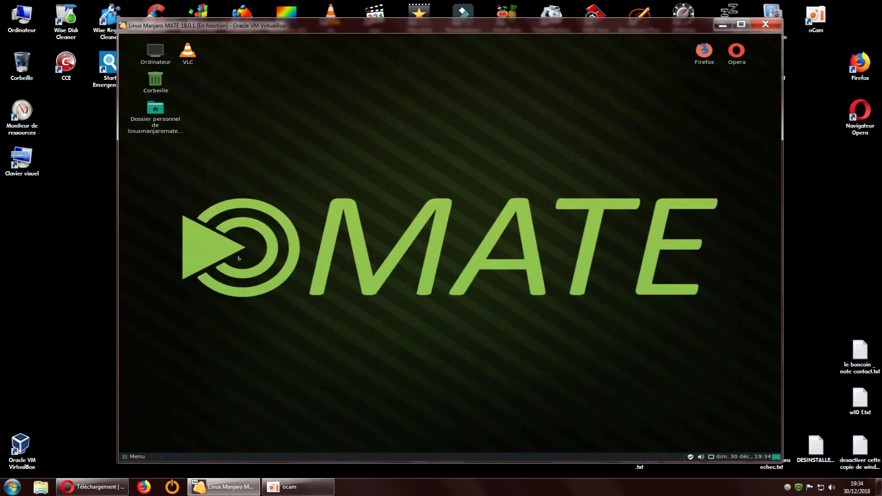
Open the mouse preferences from the system's Préférences category, review the settings and close the window
click(136, 456)
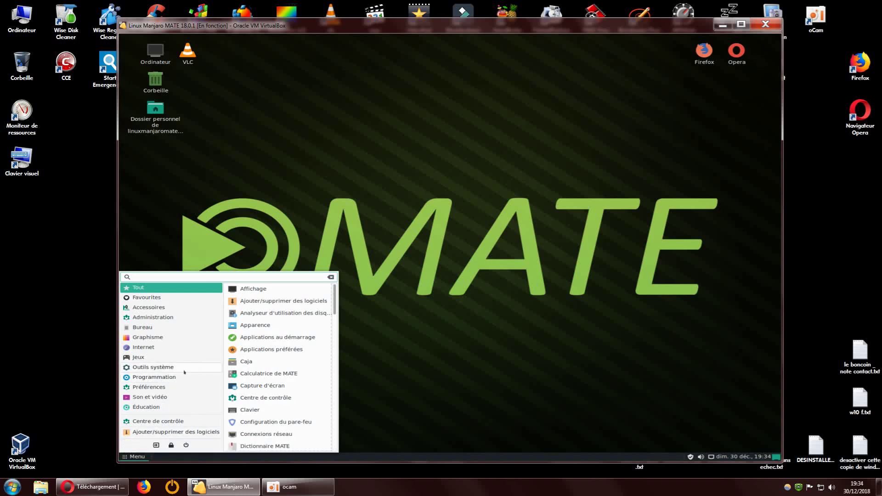
click(146, 389)
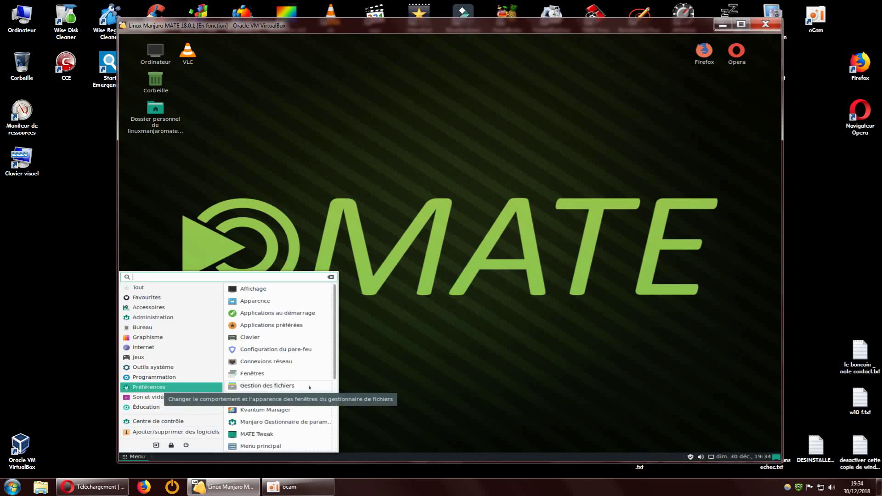
scroll(319, 389, down, 5)
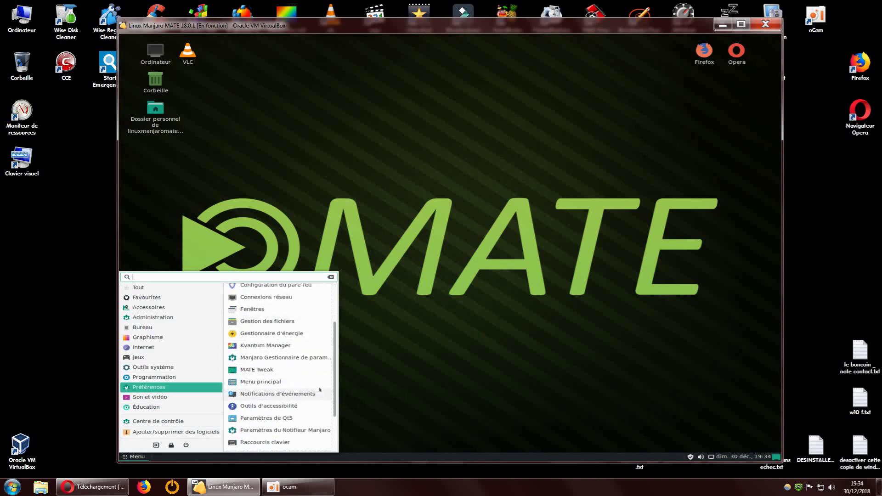
click(248, 421)
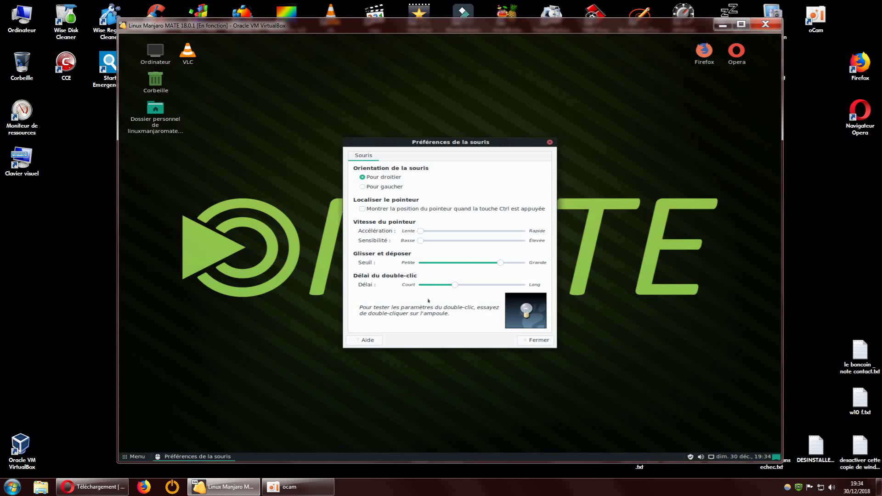
click(550, 143)
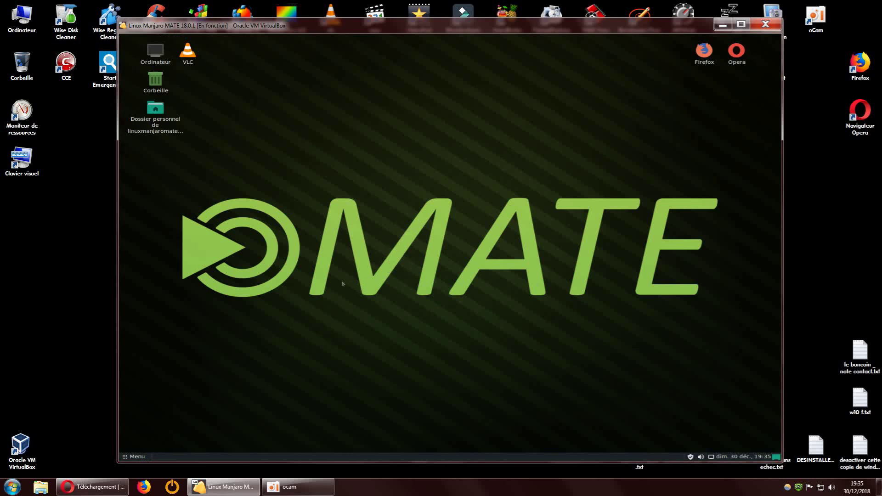
click(136, 457)
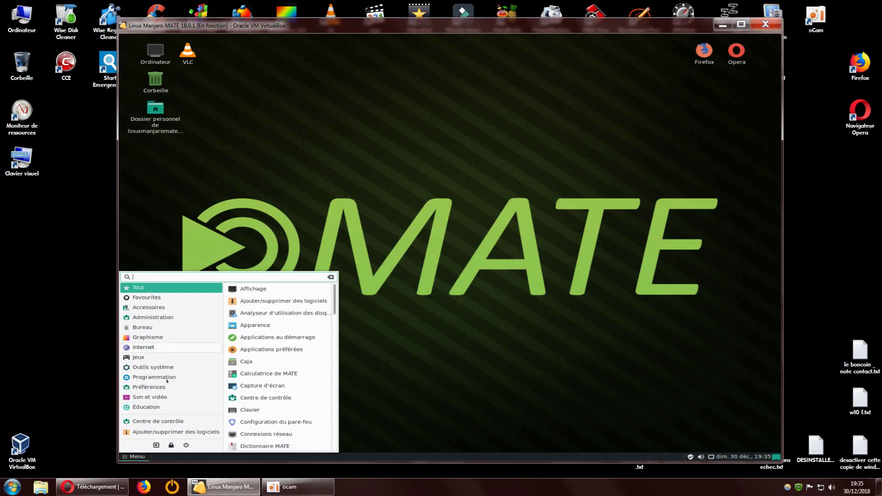
scroll(212, 349, down, 5)
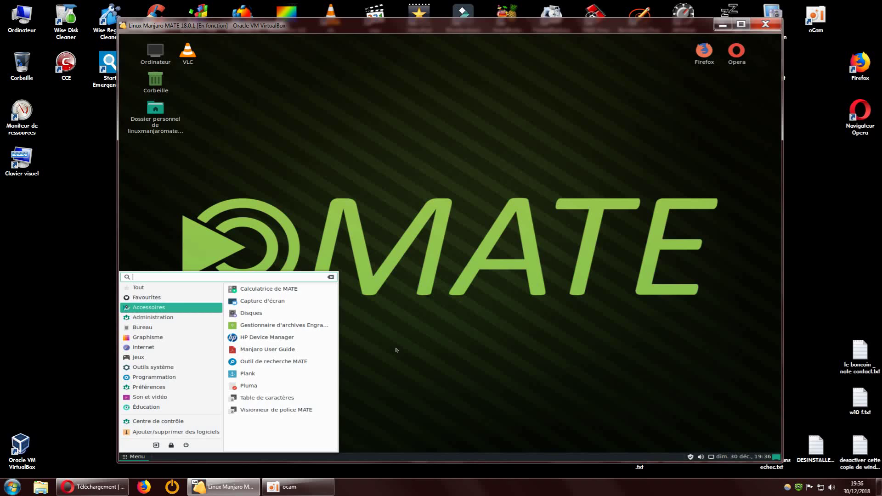
click(432, 318)
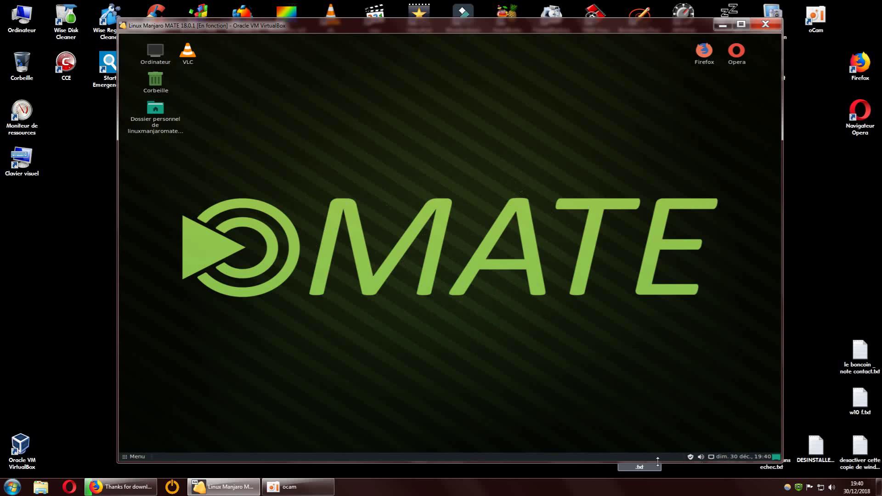
Move the virtual machine window slightly higher, and reposition and enlarge the package manager window before closing it
drag(451, 28, 452, 18)
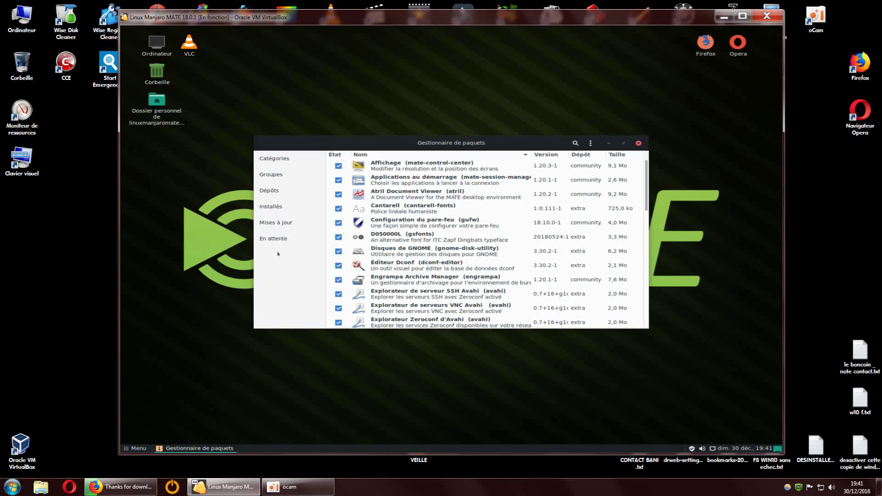
drag(482, 136, 480, 62)
drag(650, 325, 747, 413)
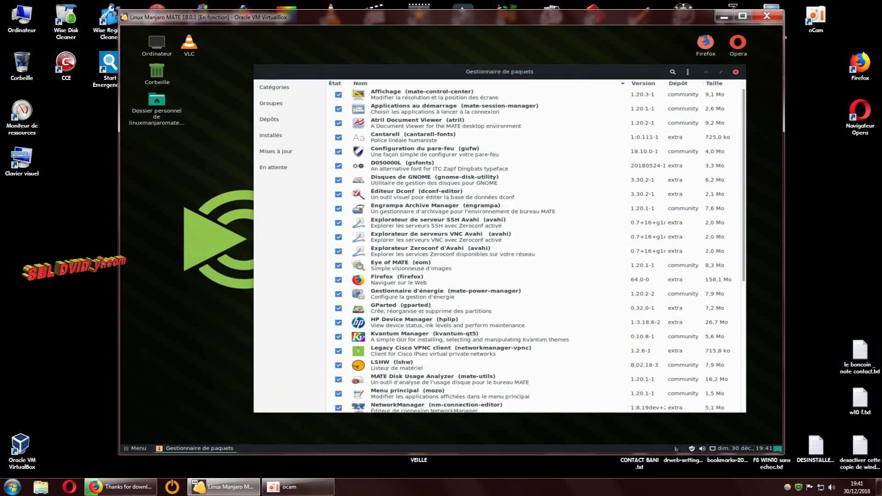
click(735, 72)
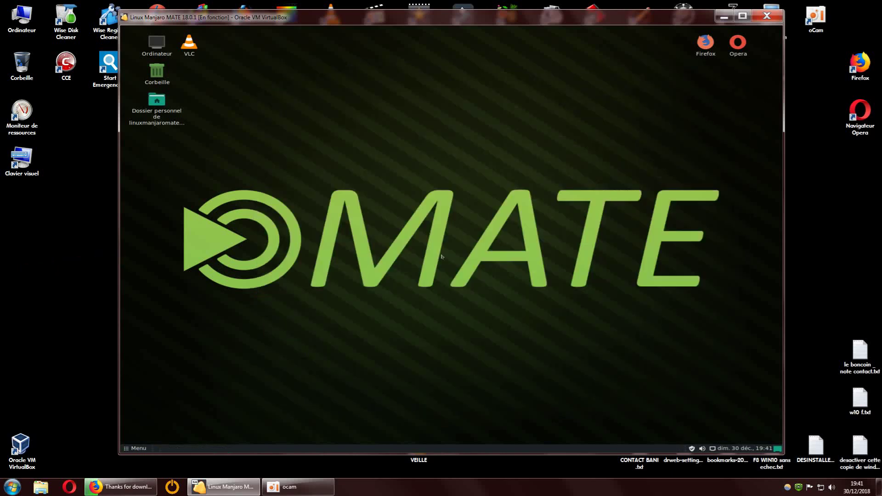